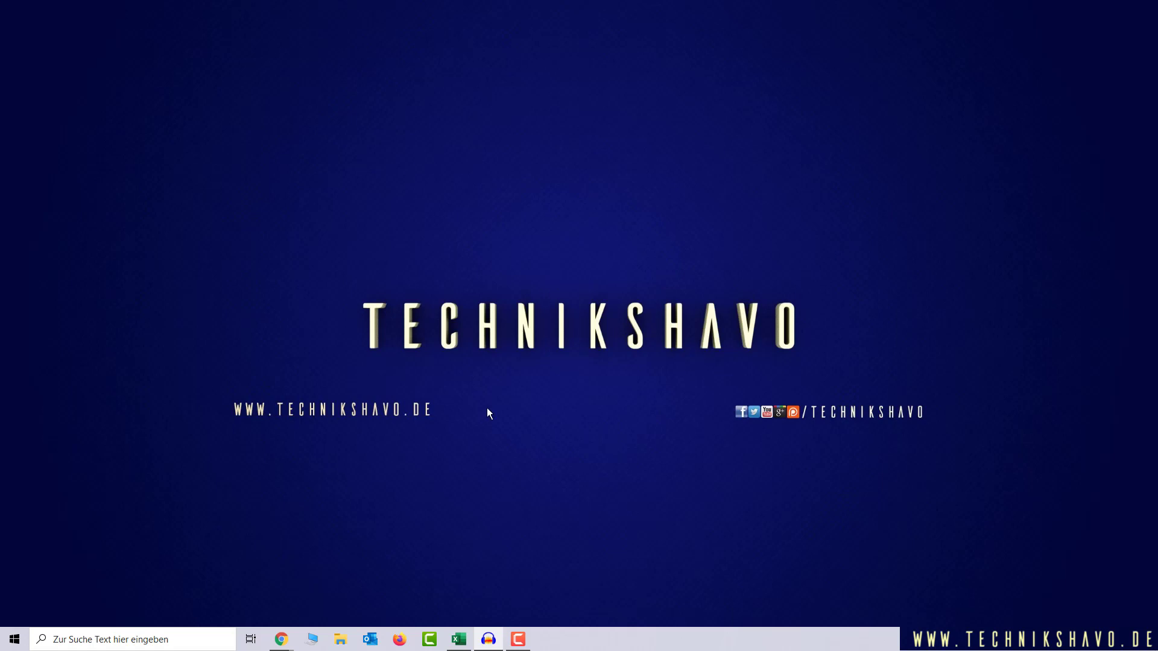
- Bring the Mappe1 workbook in Excel to the front from the taskbar
left_click(458, 639)
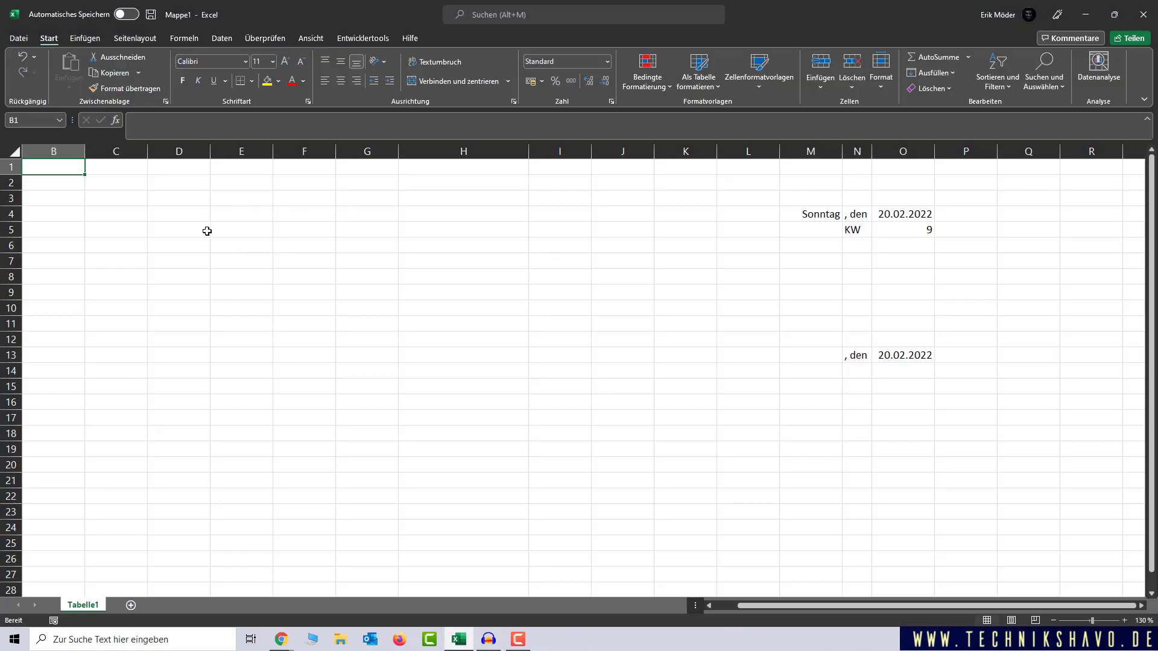
- After checking O4's =HEUTE() formula, enter the label KW in cell N14
left_click(924, 215)
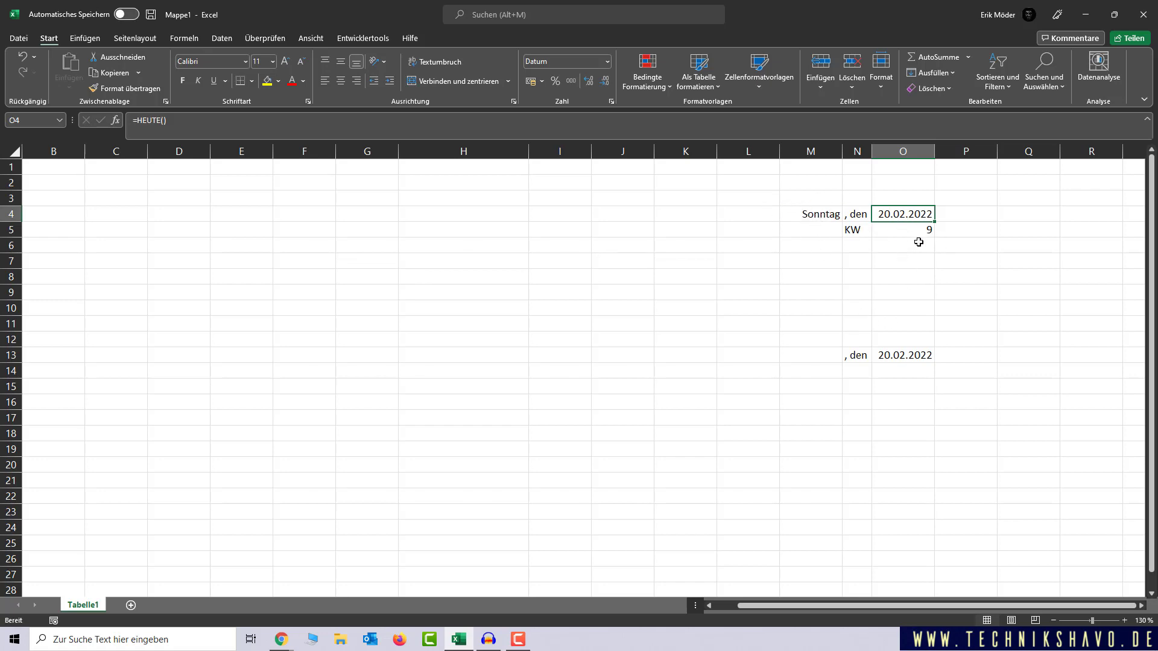
left_click(857, 374)
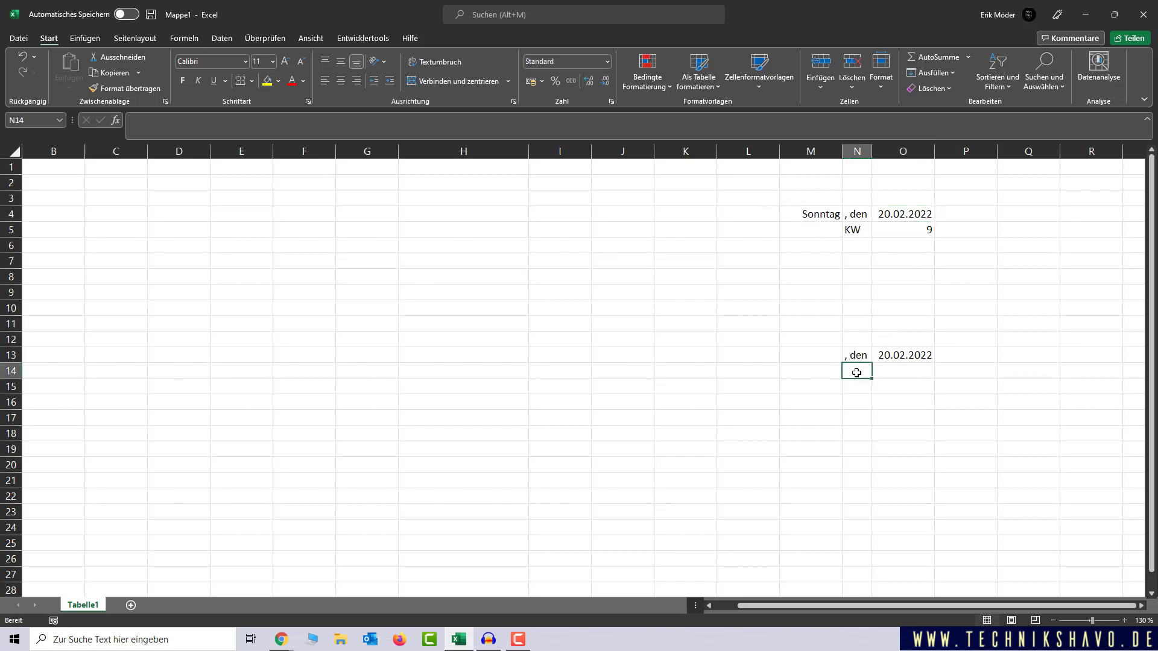
type("KW")
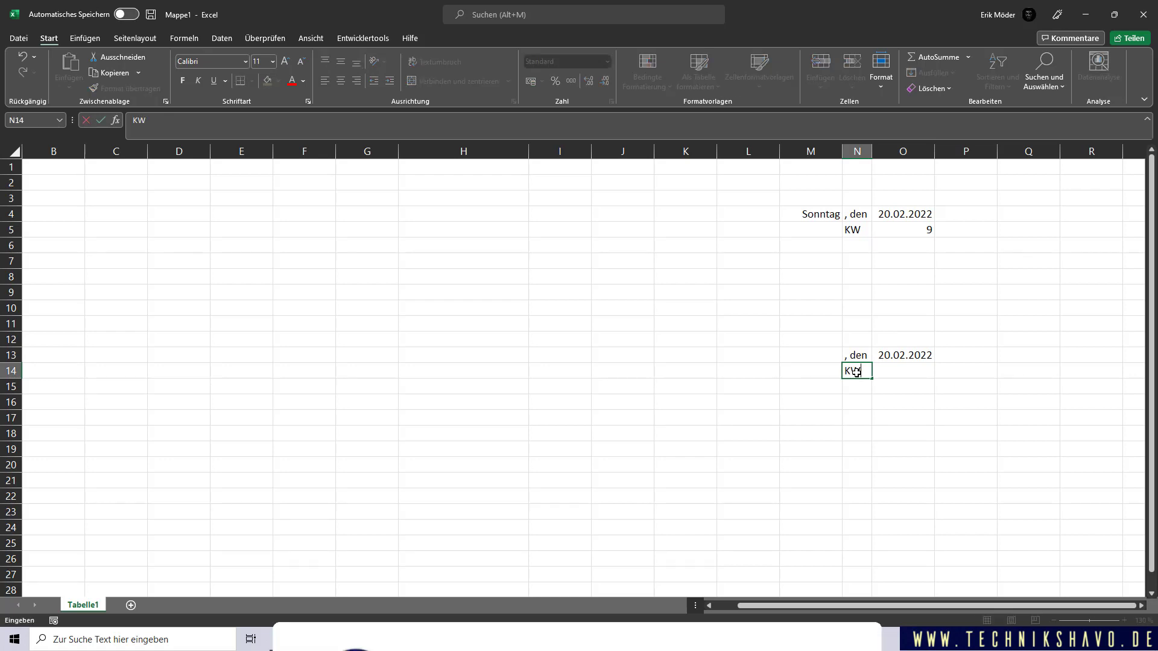
key("ctrl+Return")
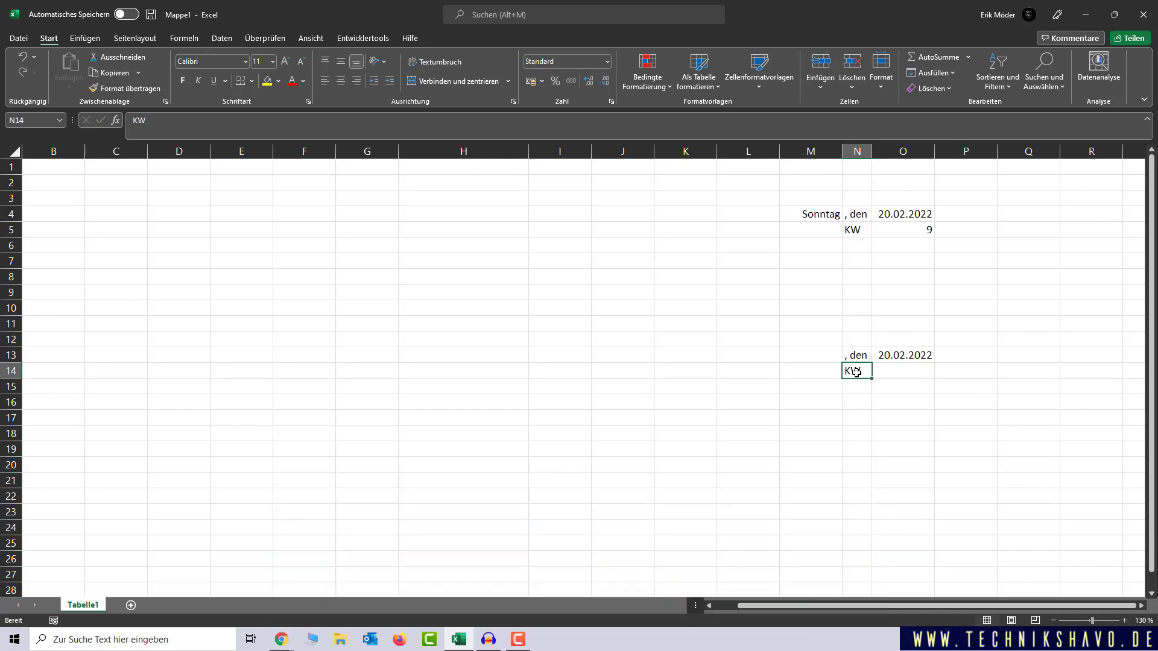
key("Tab")
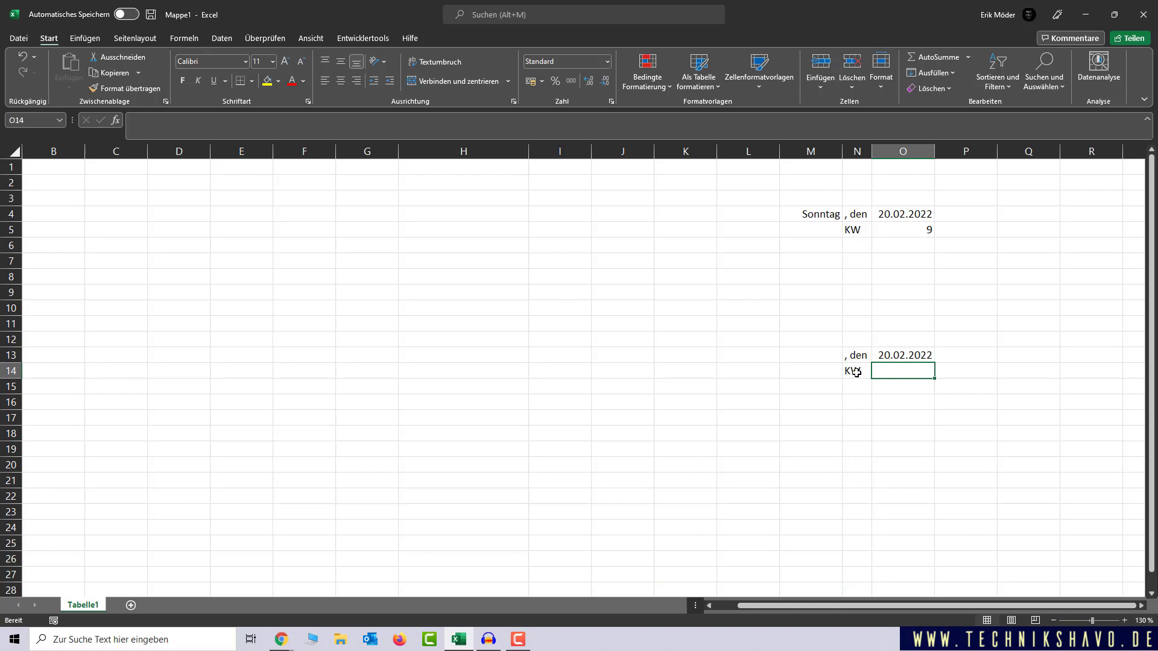
- Enter =KALENDERWOCHE(O13) in O14 so it shows calendar week 9
type("=KALENDER")
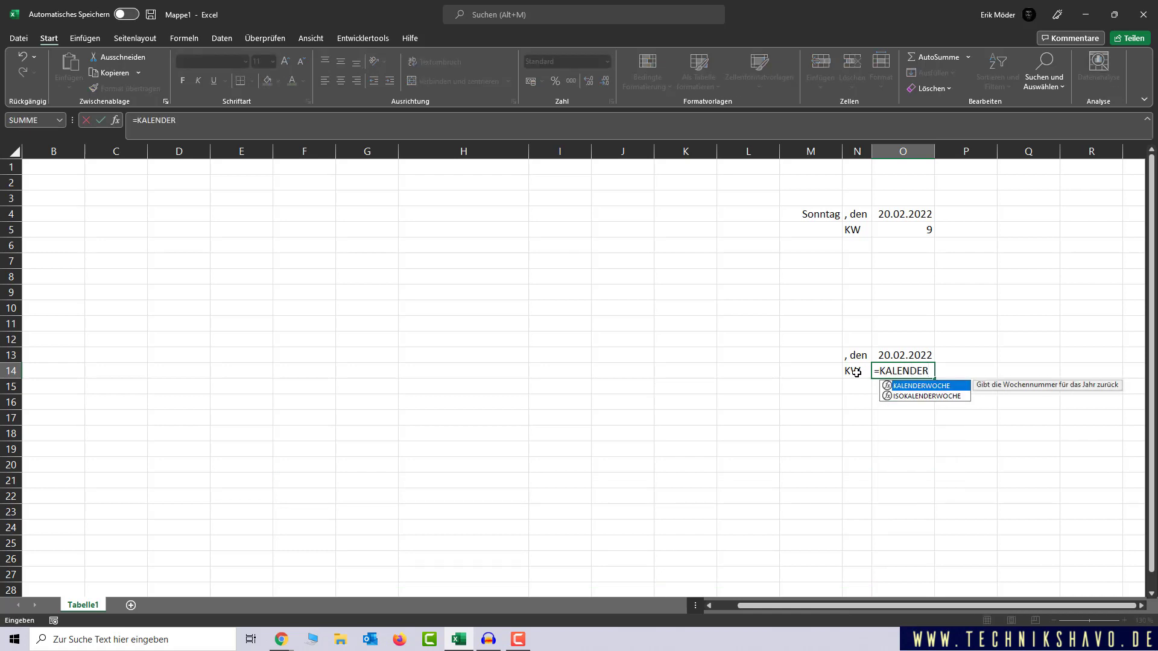
type("WOCHE(")
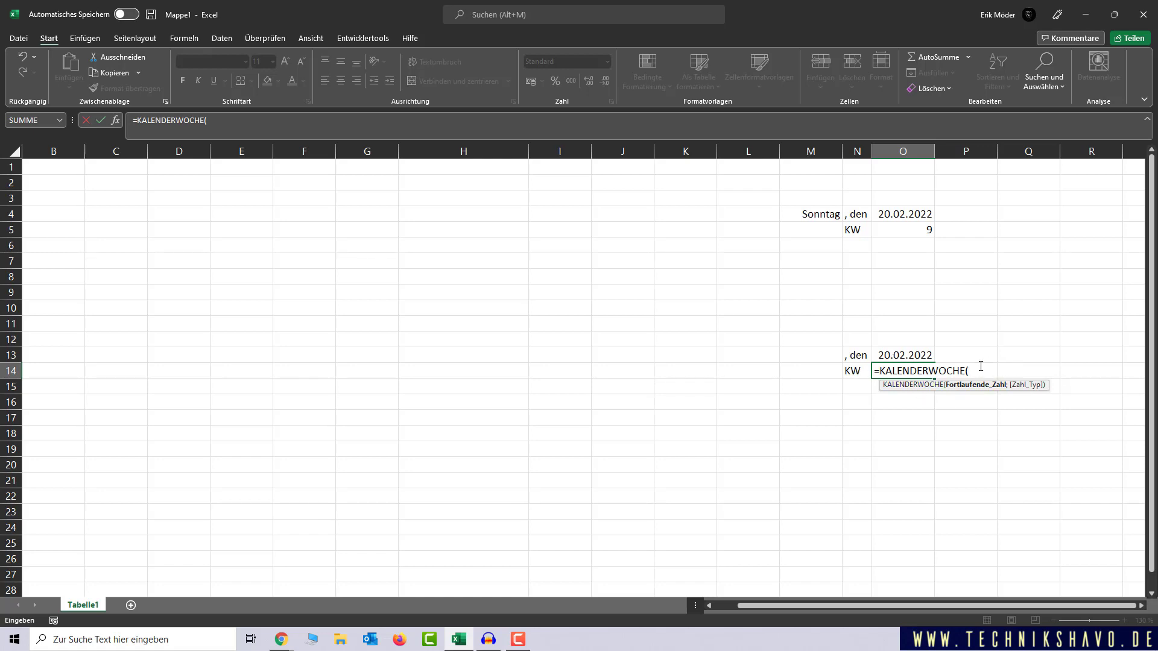
left_click(904, 357)
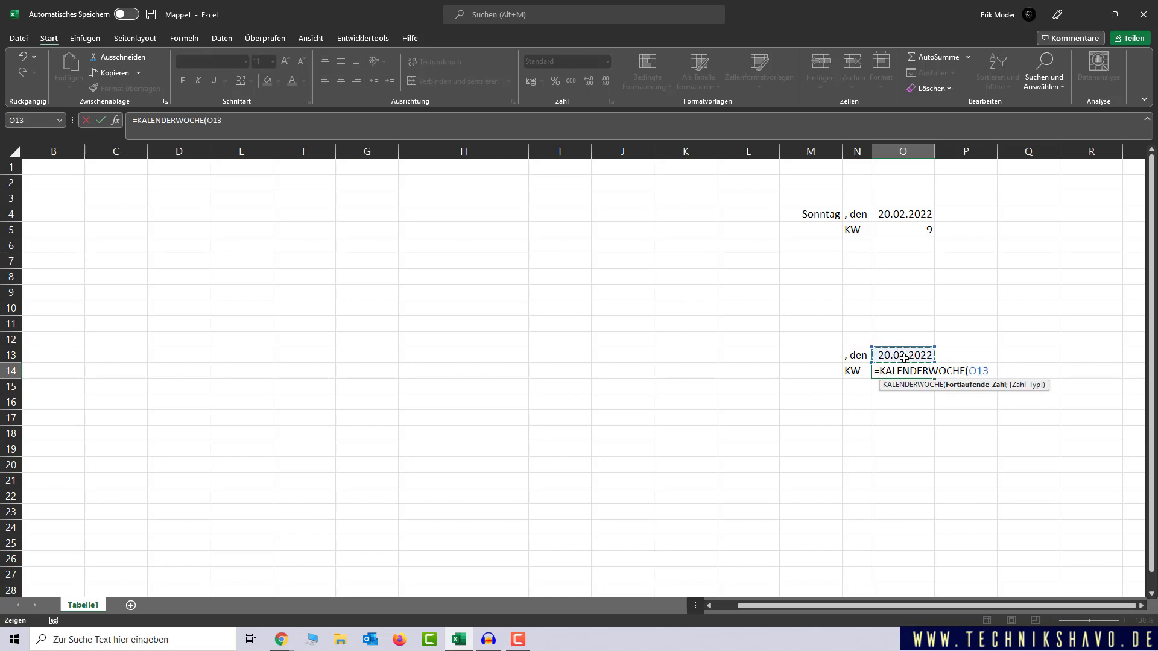
key("Return")
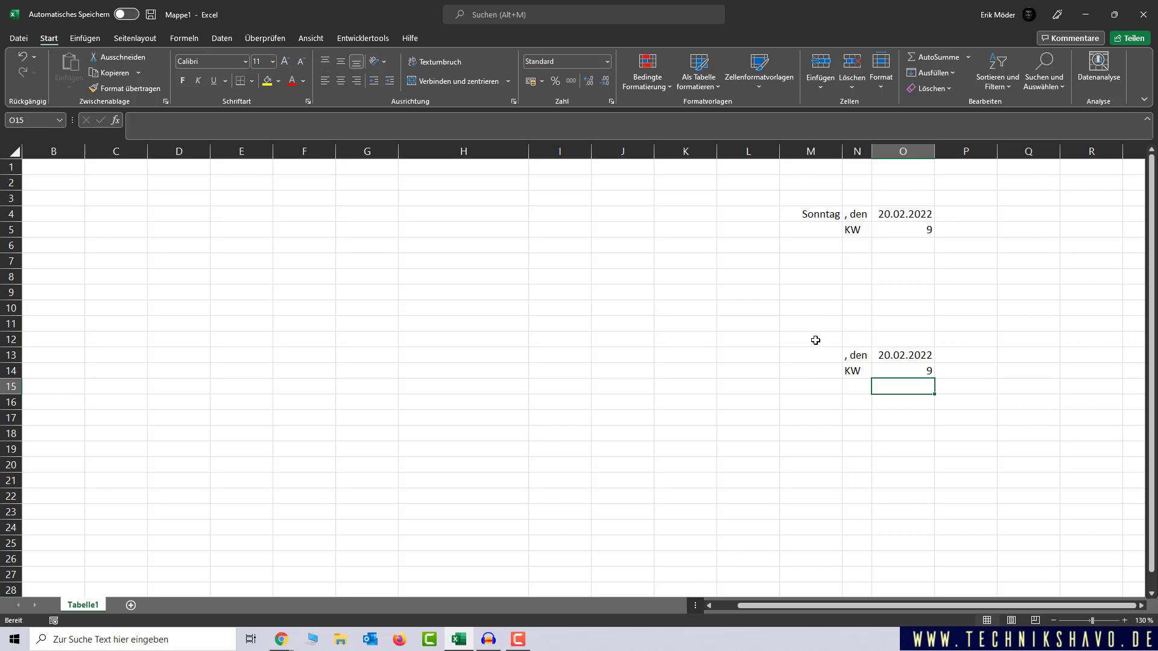
- Enter =HEUTE() in M12 to show today's date 20.02.2022
left_click(816, 341)
type("=HEU")
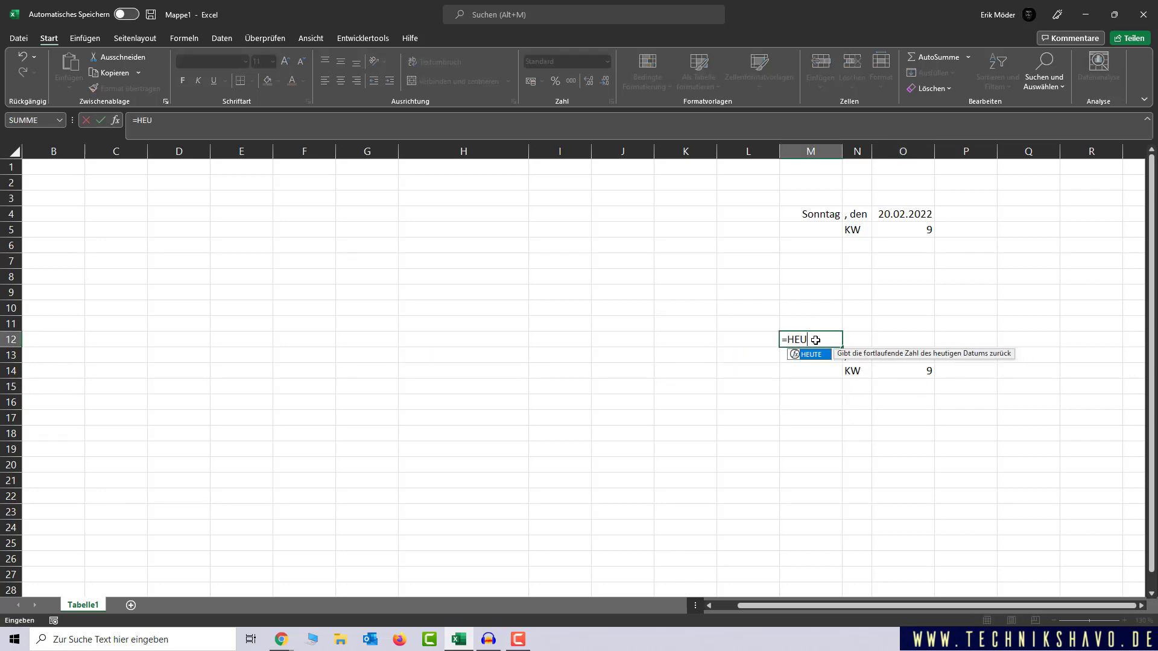
type("TE(")
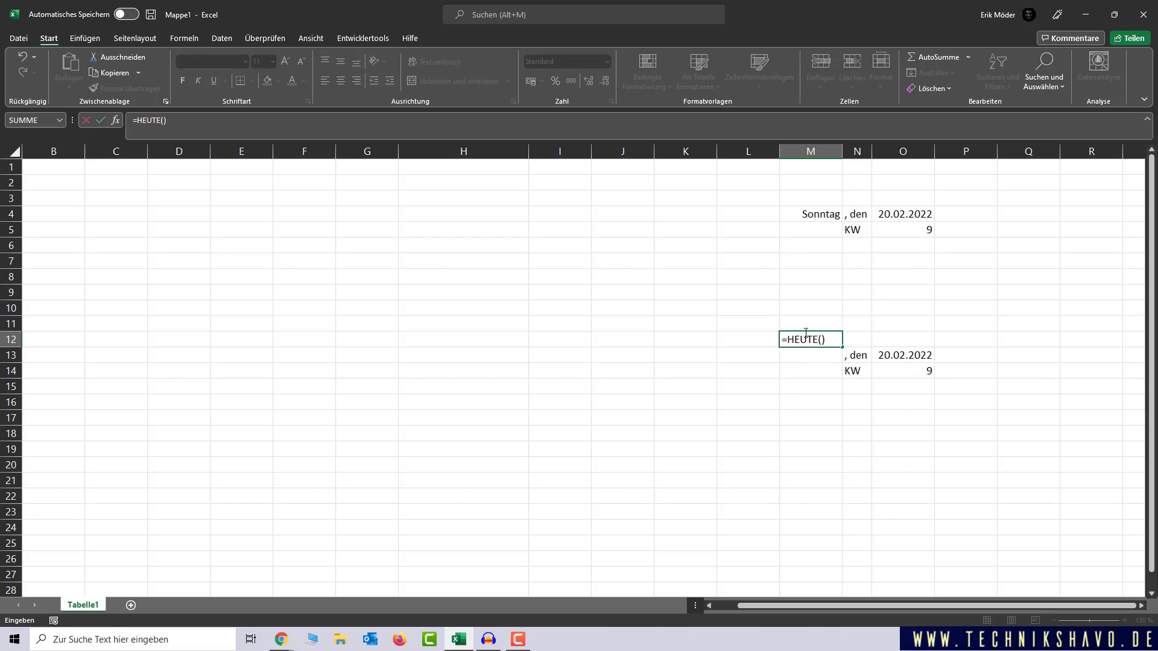
key("Return")
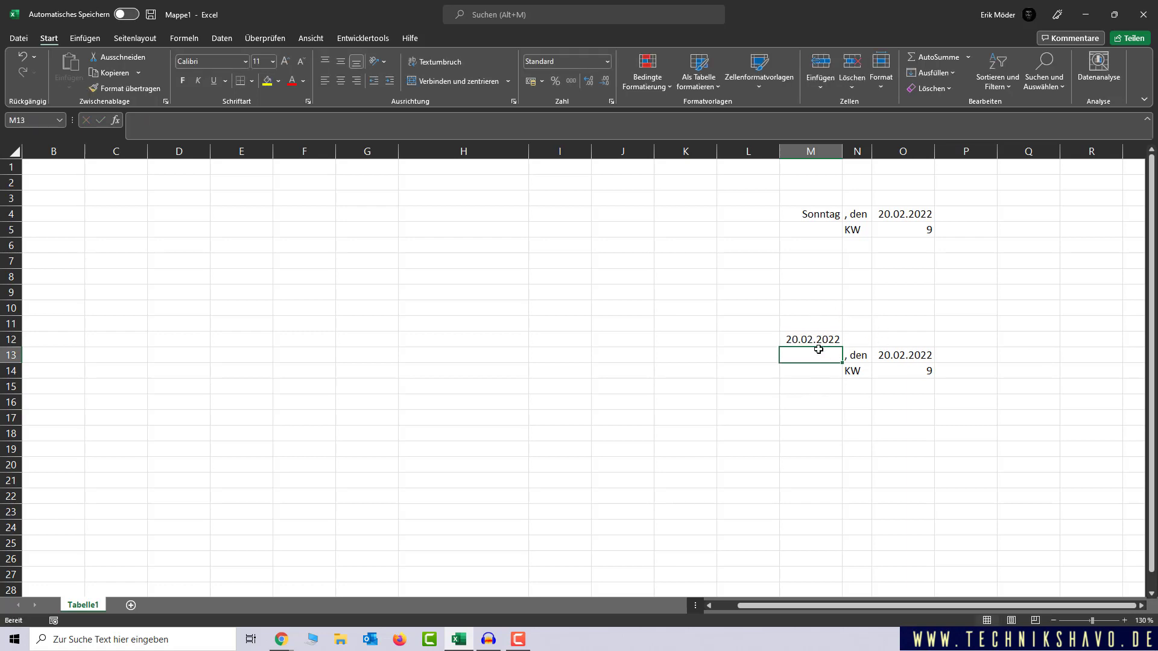
- Enter =WOCHENTAG(O13) in M13, giving the weekday number 1
type("=")
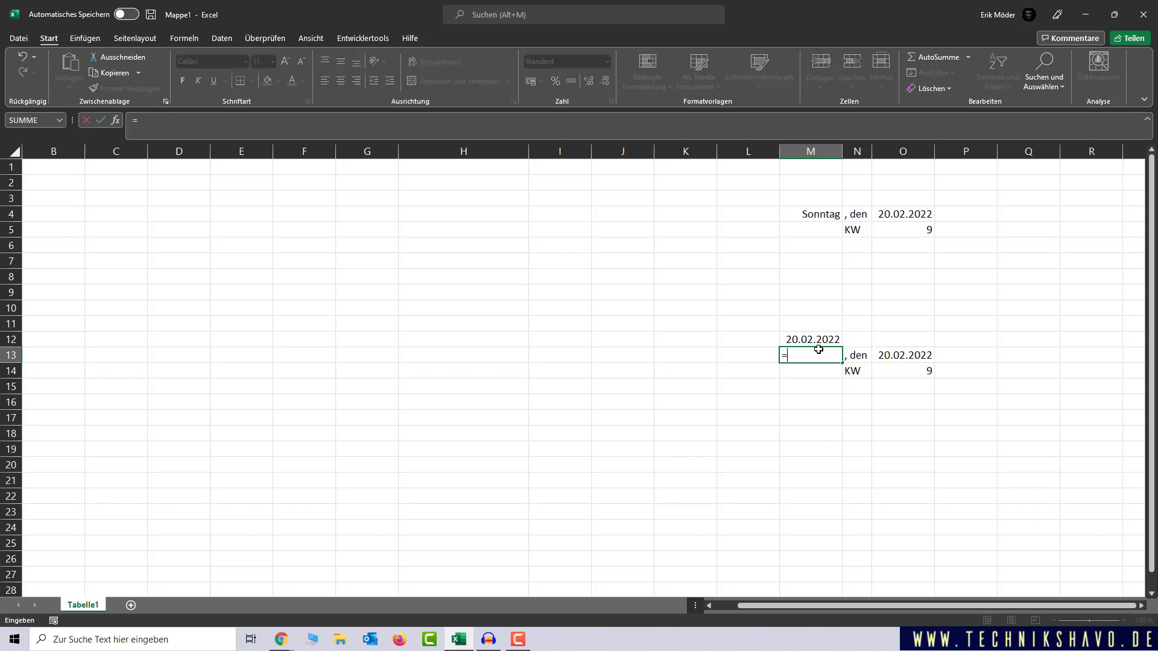
type("WOCHENTAG(")
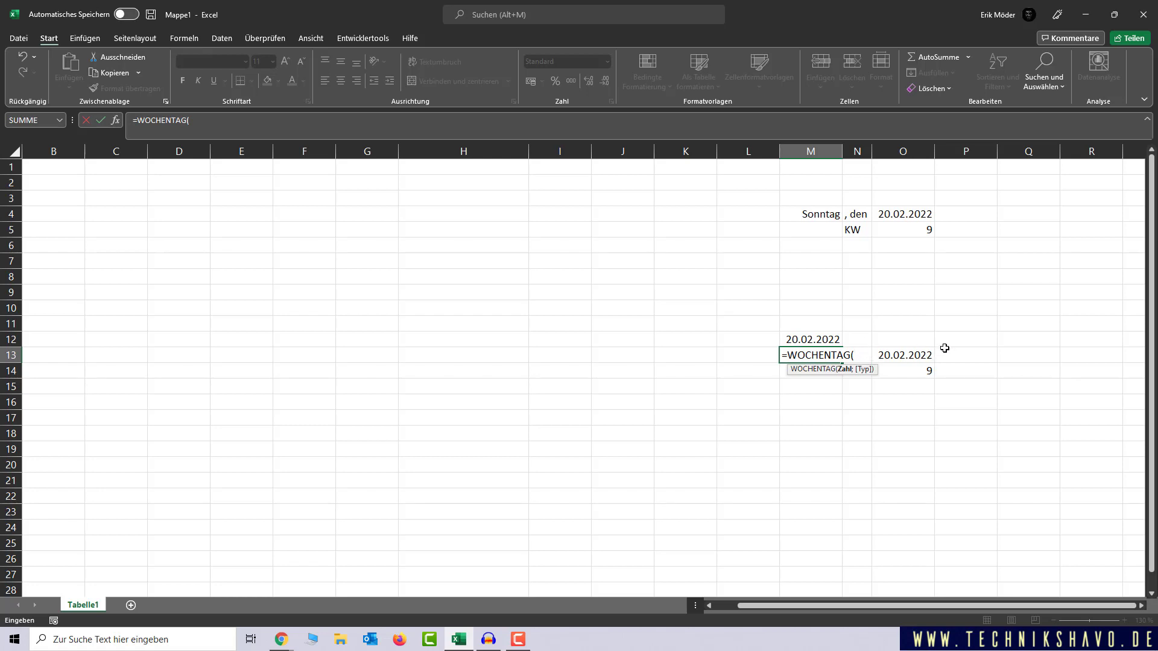
left_click(919, 358)
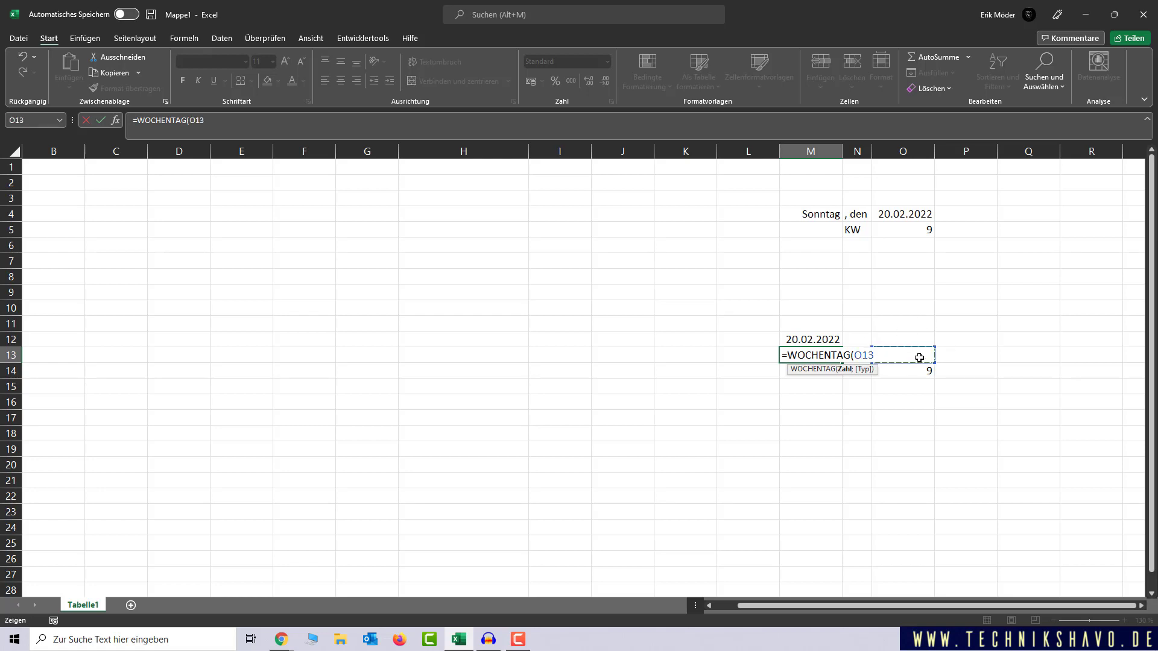
key("Return")
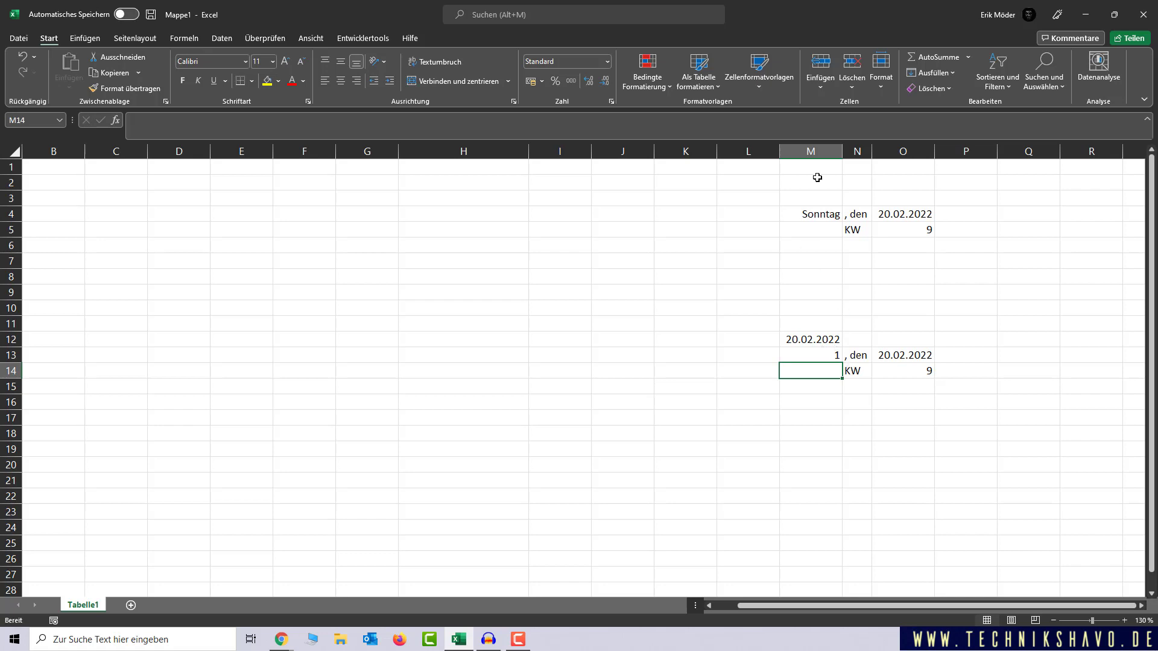
- Give M12 the custom number format TTTT so its date displays as Sonntag
left_click(814, 341)
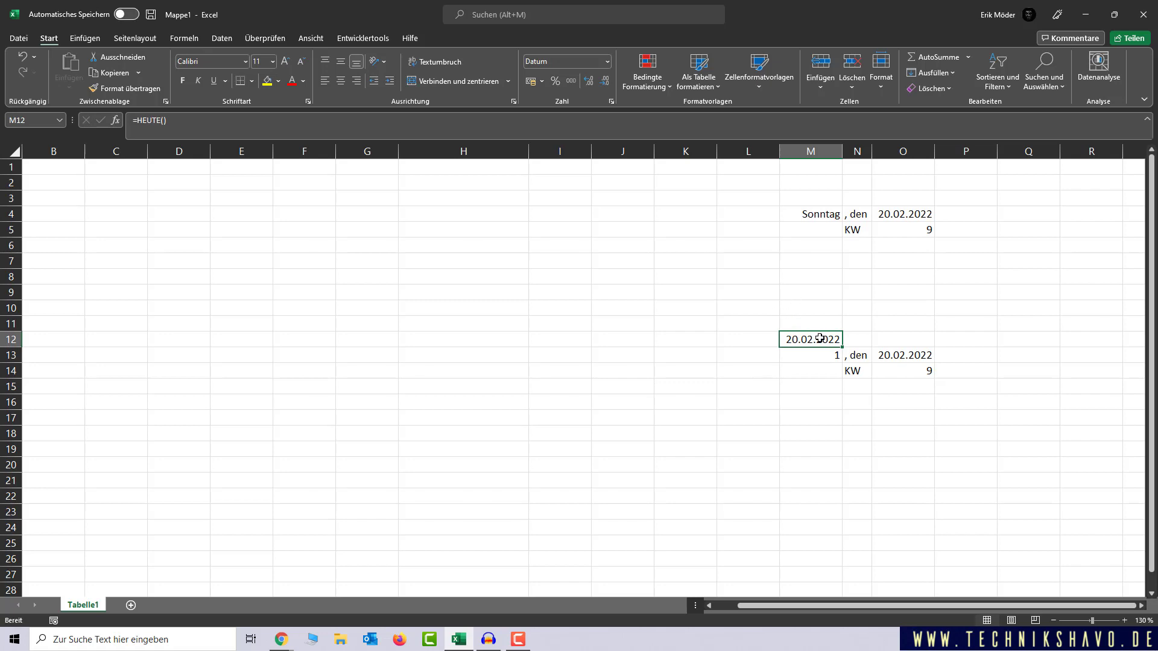
right_click(821, 339)
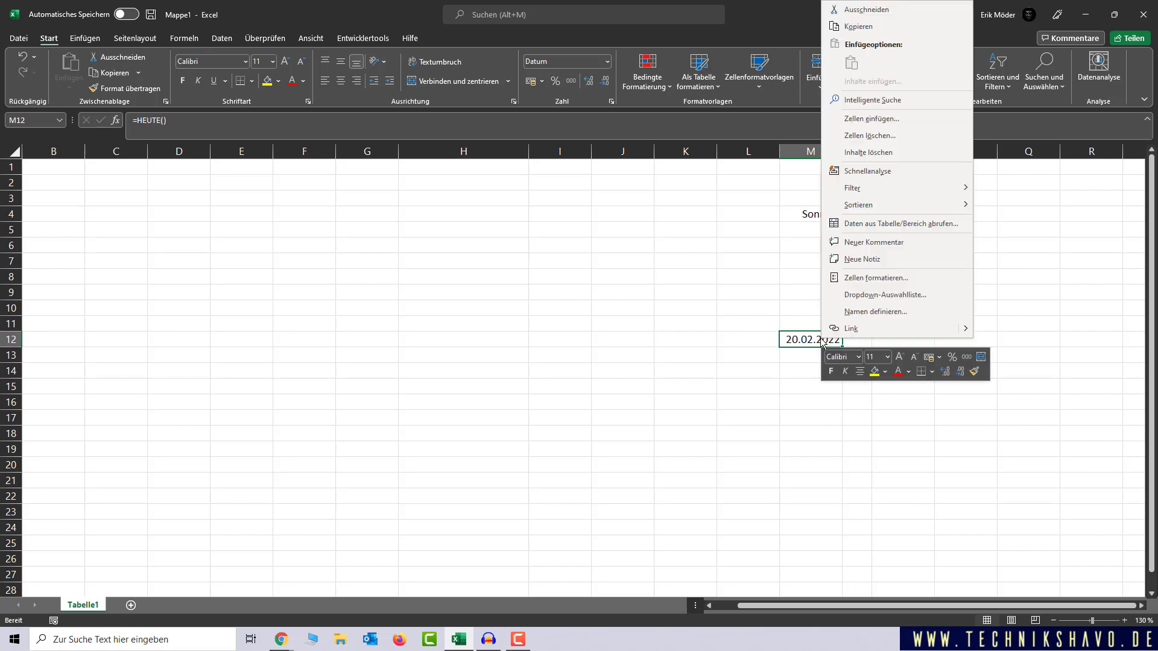
left_click(872, 279)
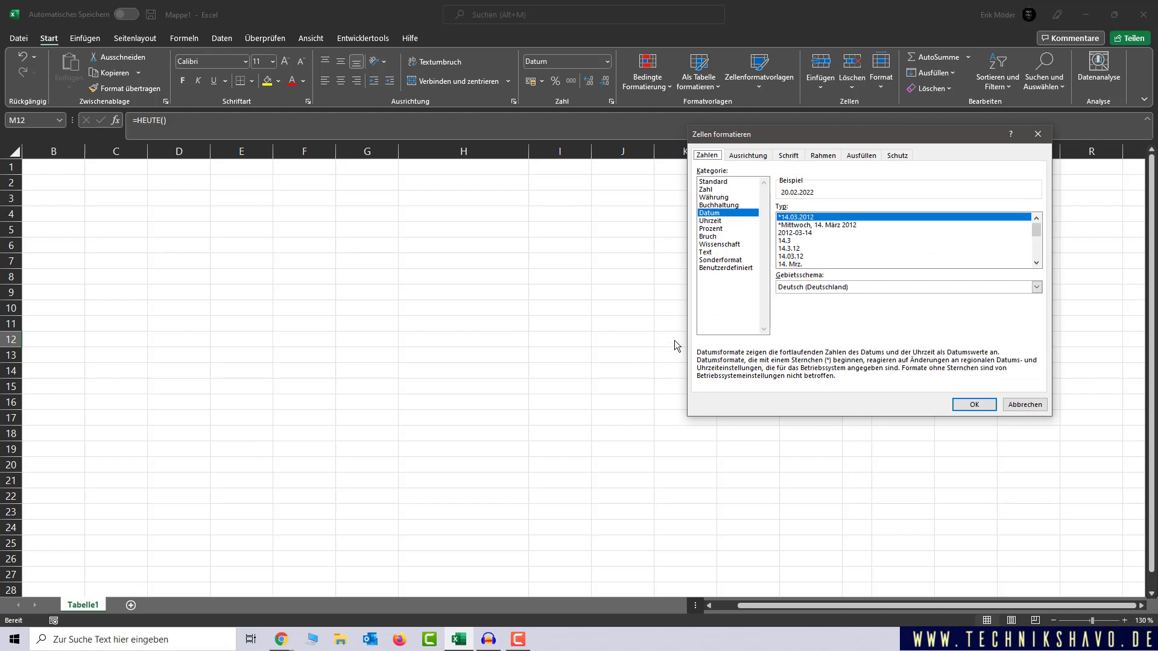
left_click(744, 267)
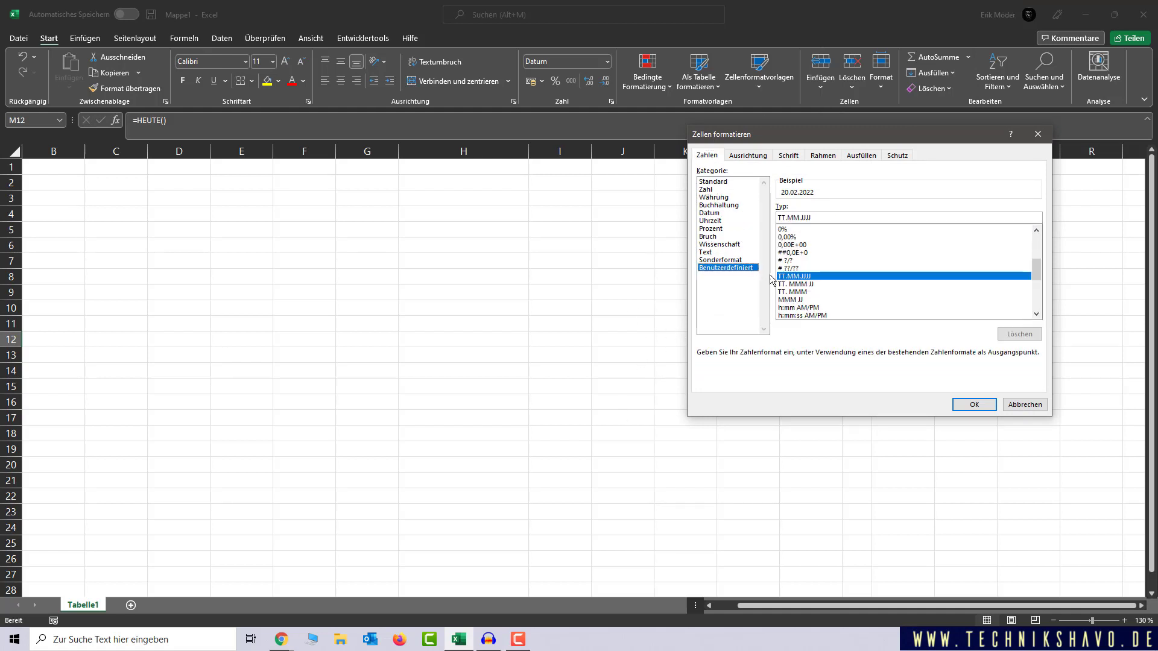
double_click(794, 216)
type("TTTT")
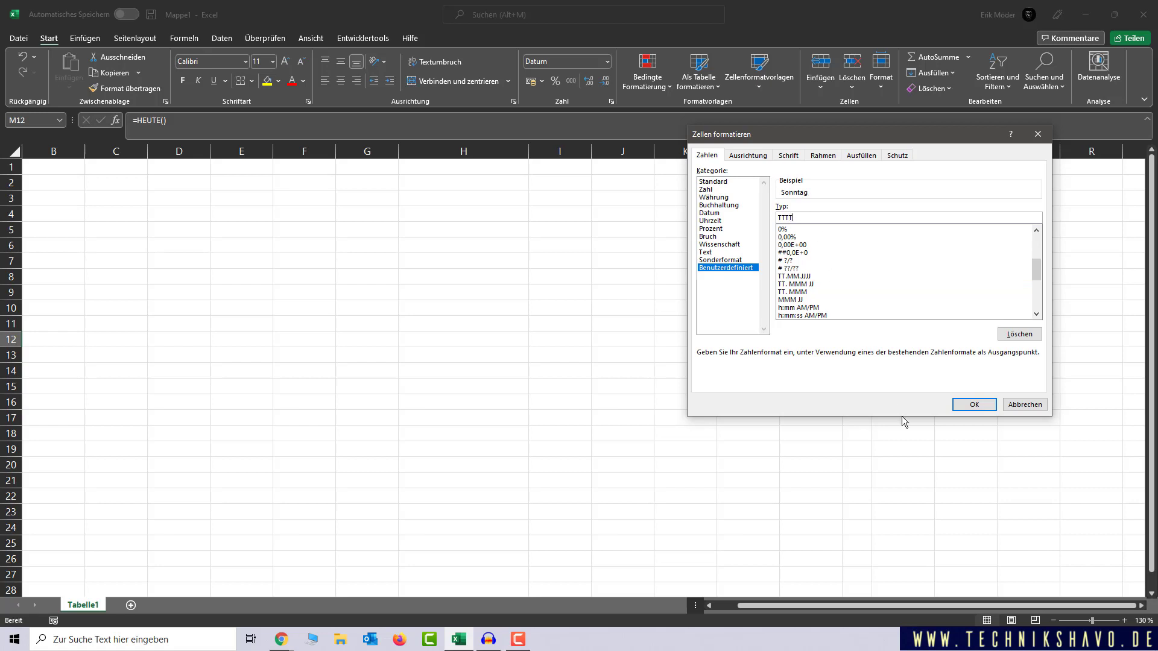
left_click(965, 404)
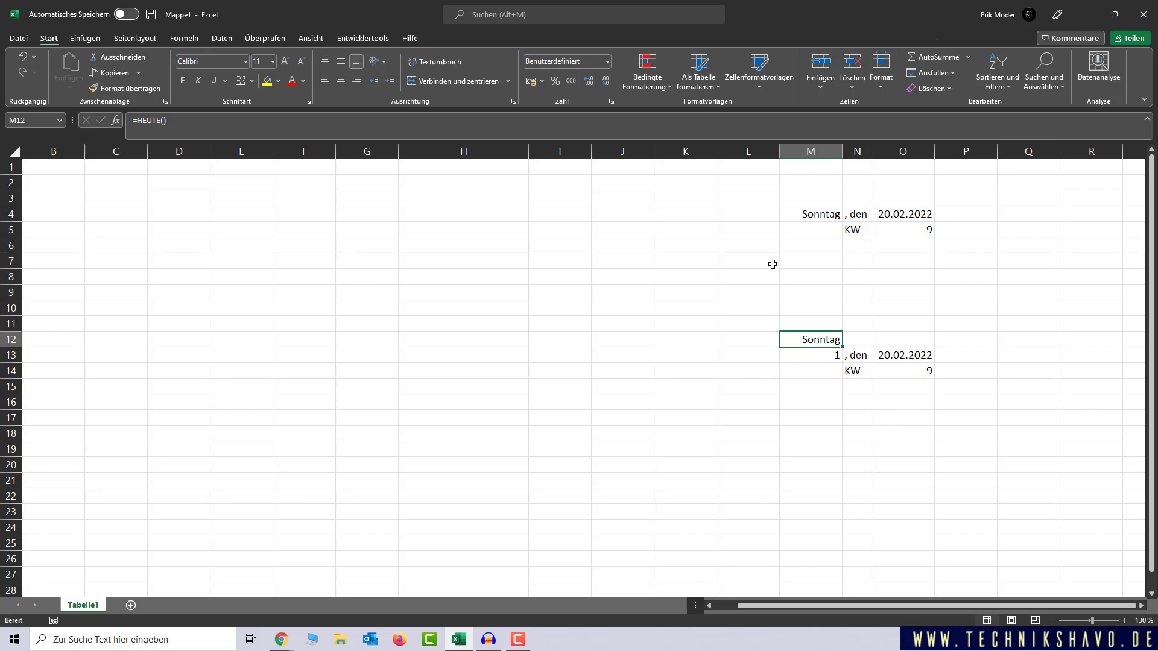
- Replace M13's Standard format with custom format TTTT so it displays Sonntag
left_click(828, 355)
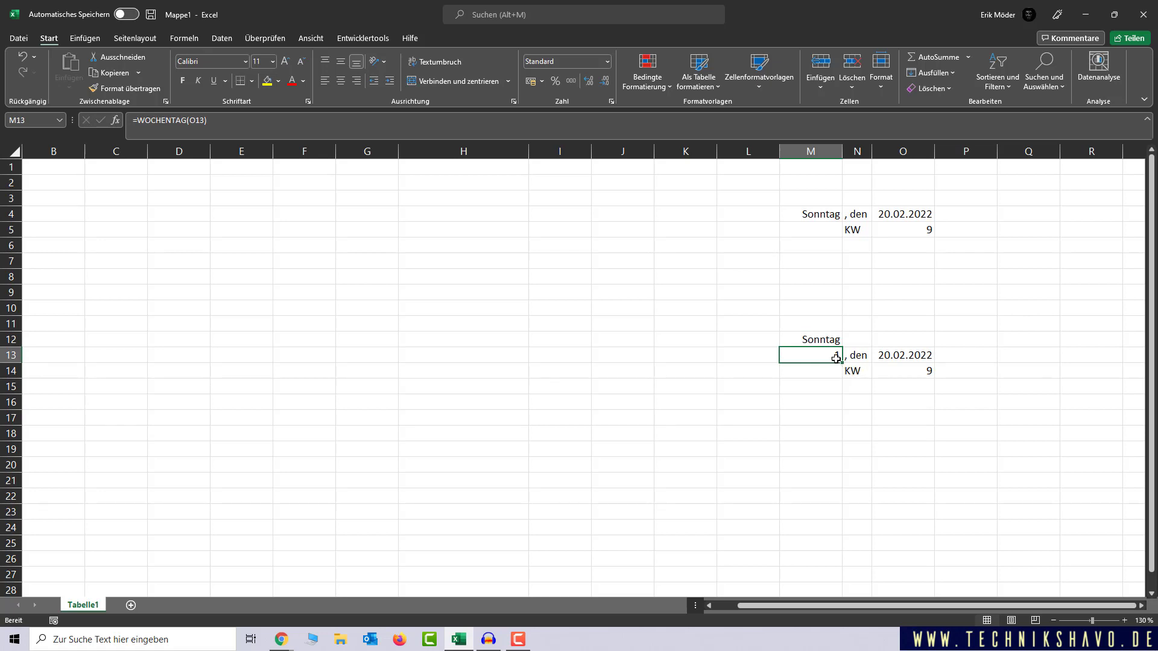
right_click(837, 362)
left_click(879, 302)
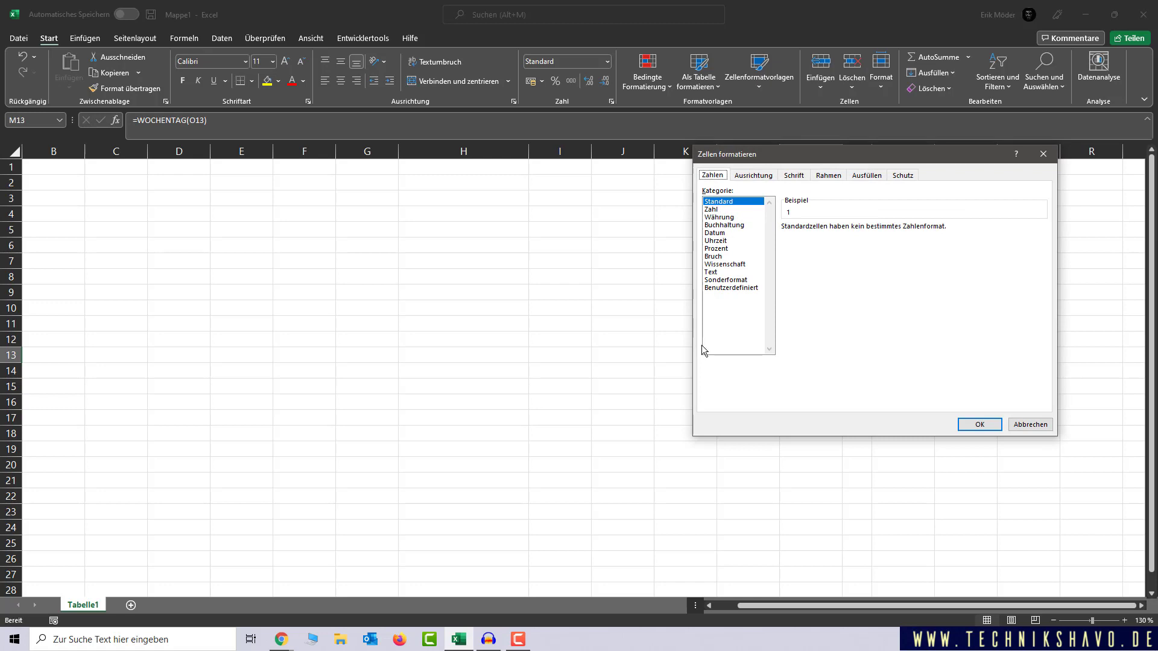
left_click(732, 288)
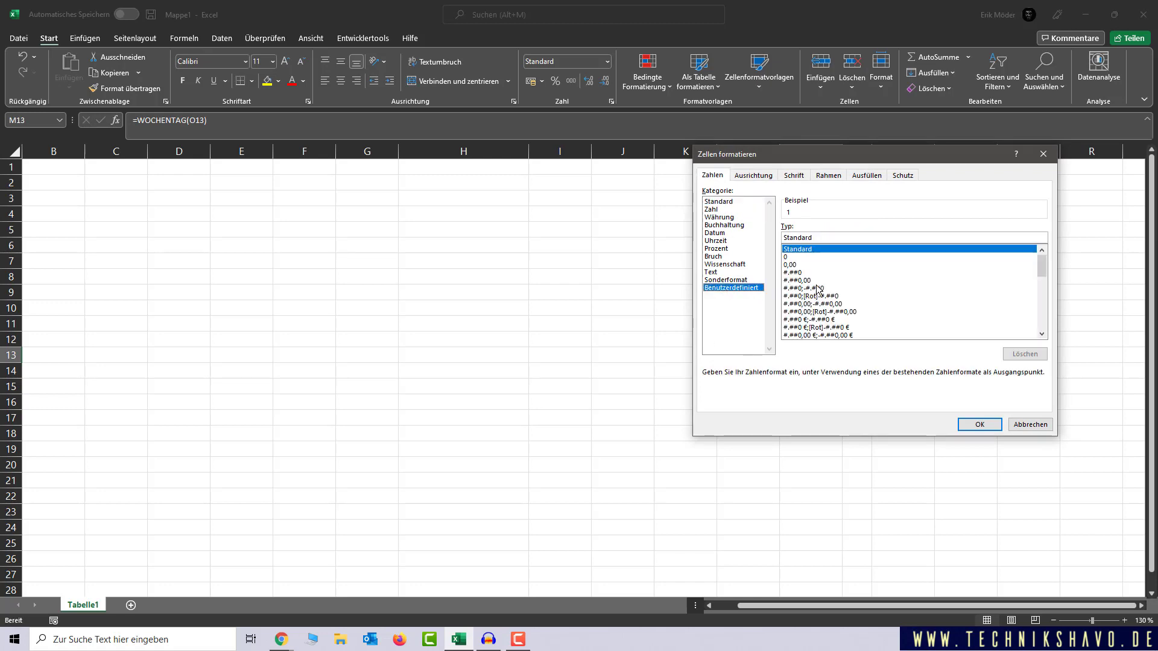
double_click(789, 238)
key("BackSpace")
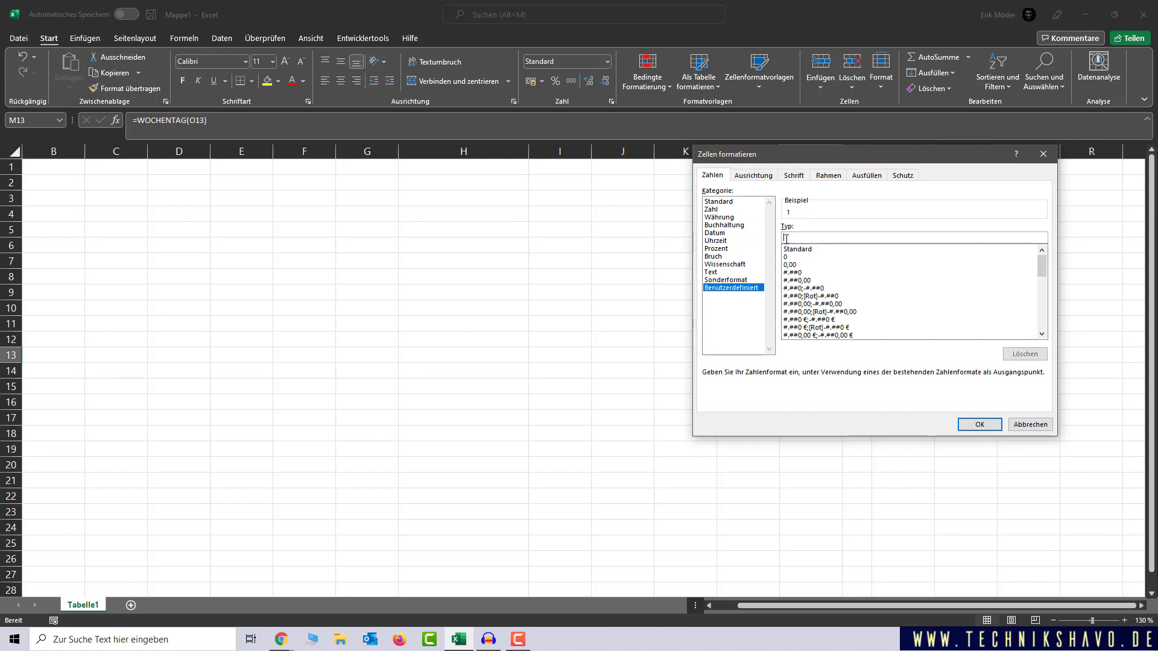
type("TTTT")
left_click(980, 424)
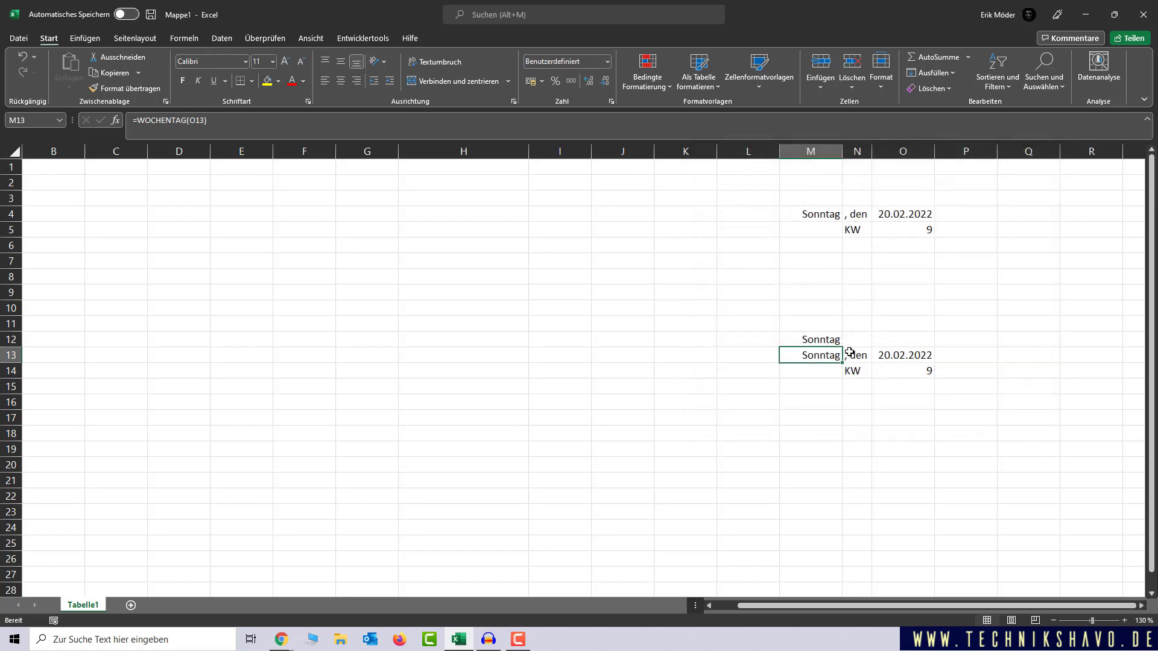
left_click(867, 423)
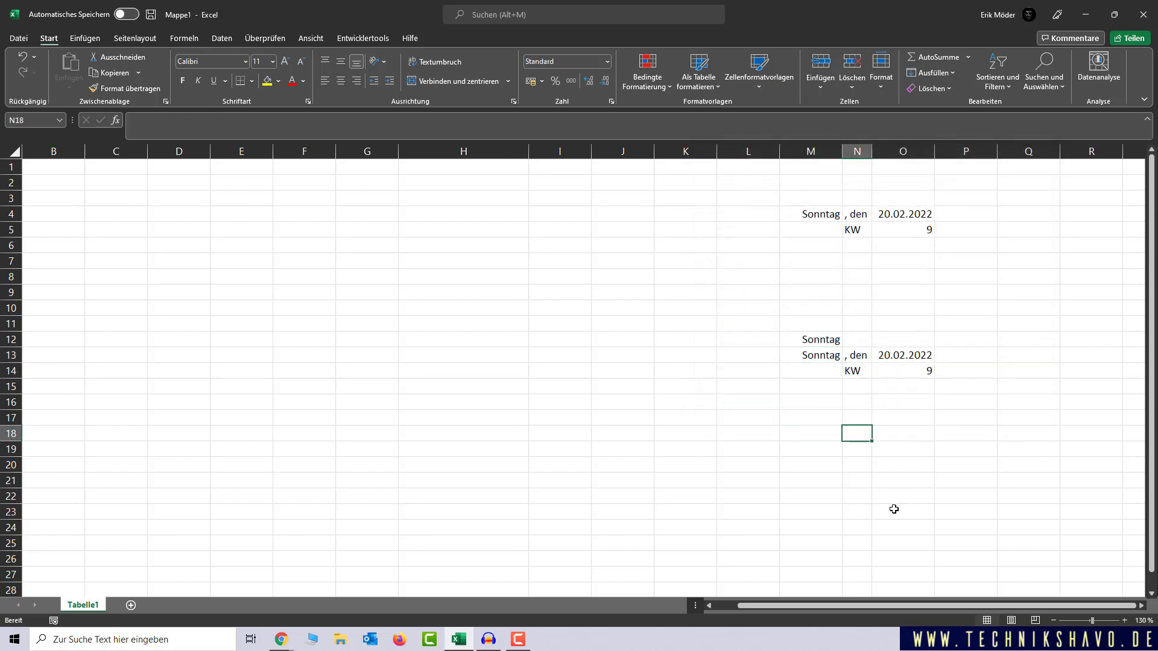